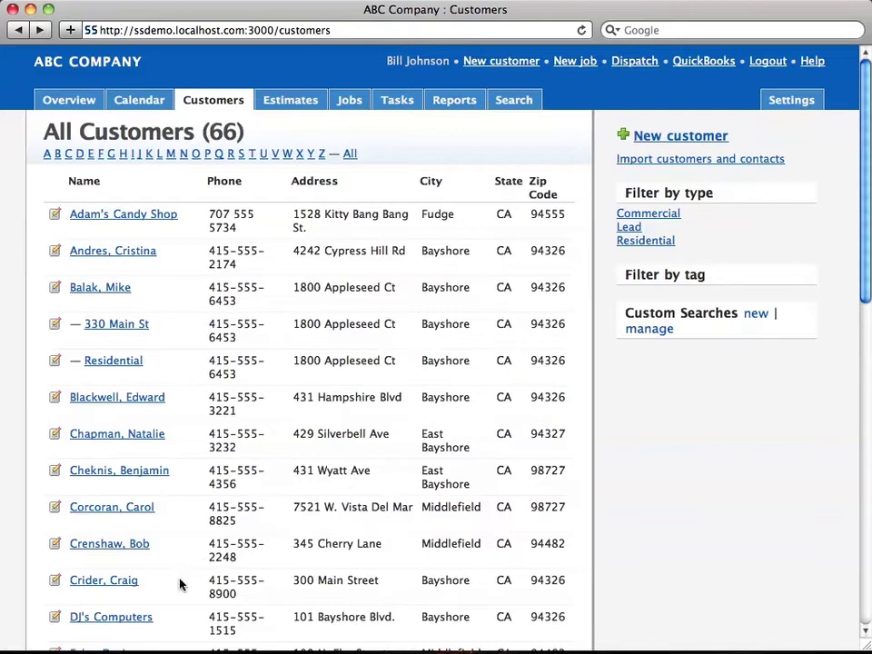
# Start a new estimate for the customer DJ's Computers with the summary "Custom Landscape design"
pyautogui.click(139, 622)
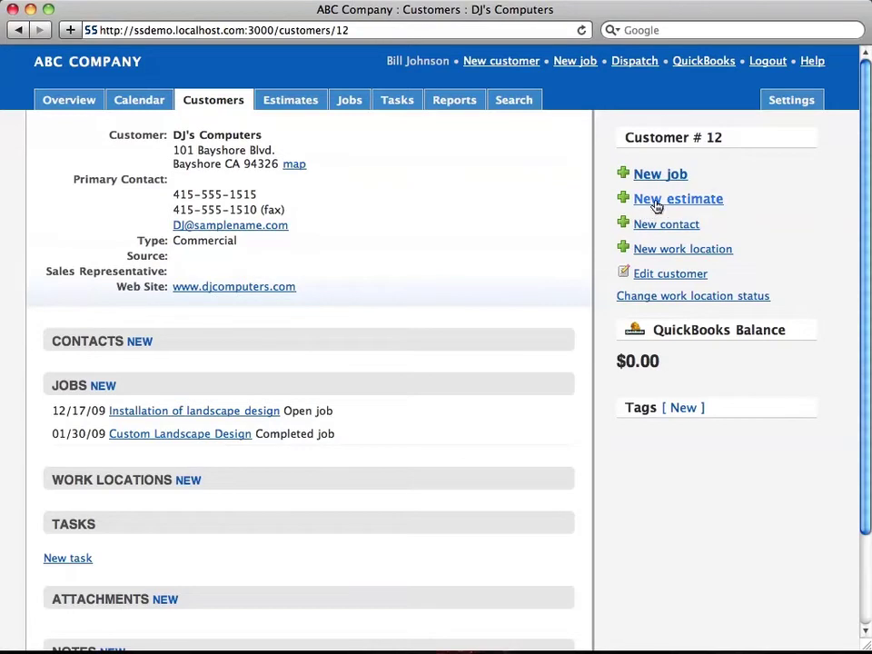
pyautogui.click(656, 207)
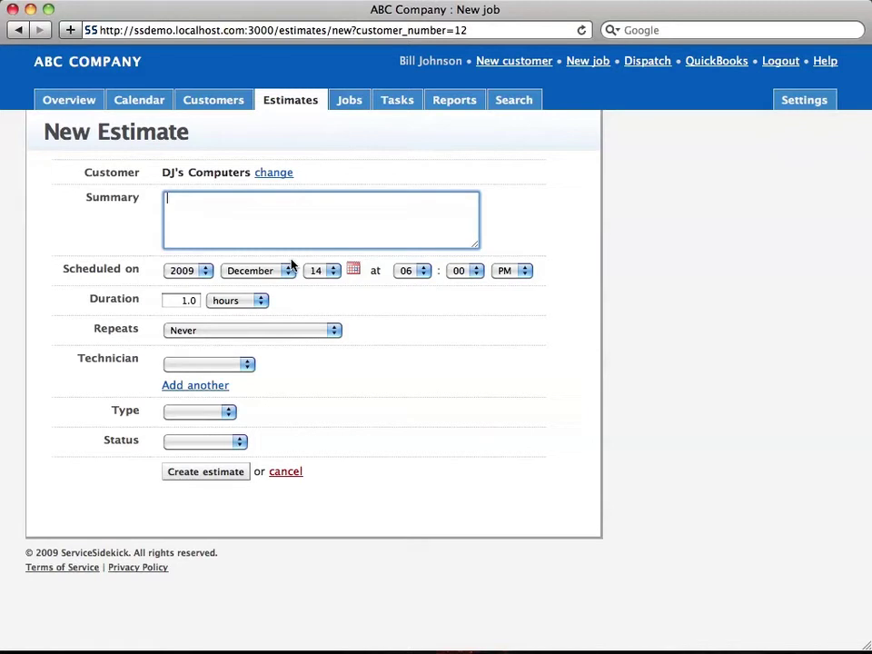
pyautogui.write('Custom Landscape design')
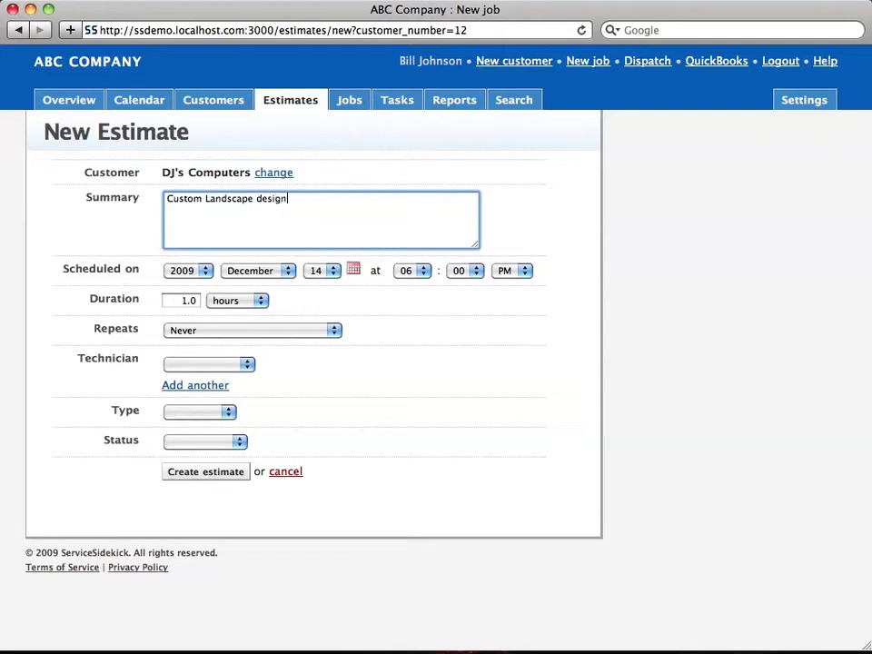
# Schedule the estimate for December 16, 2009 at 10:00 AM
pyautogui.click(354, 271)
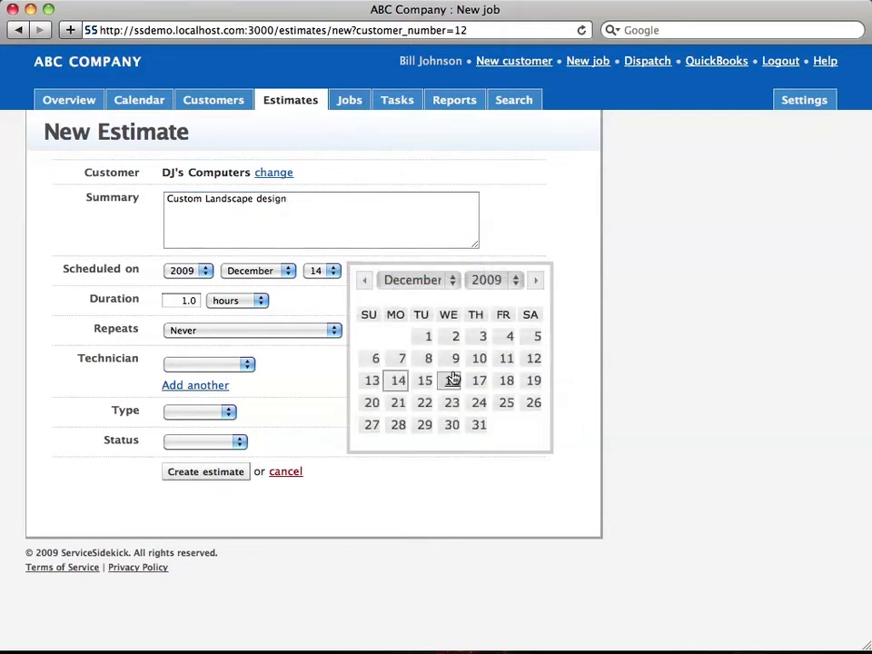
pyautogui.click(452, 380)
pyautogui.click(428, 276)
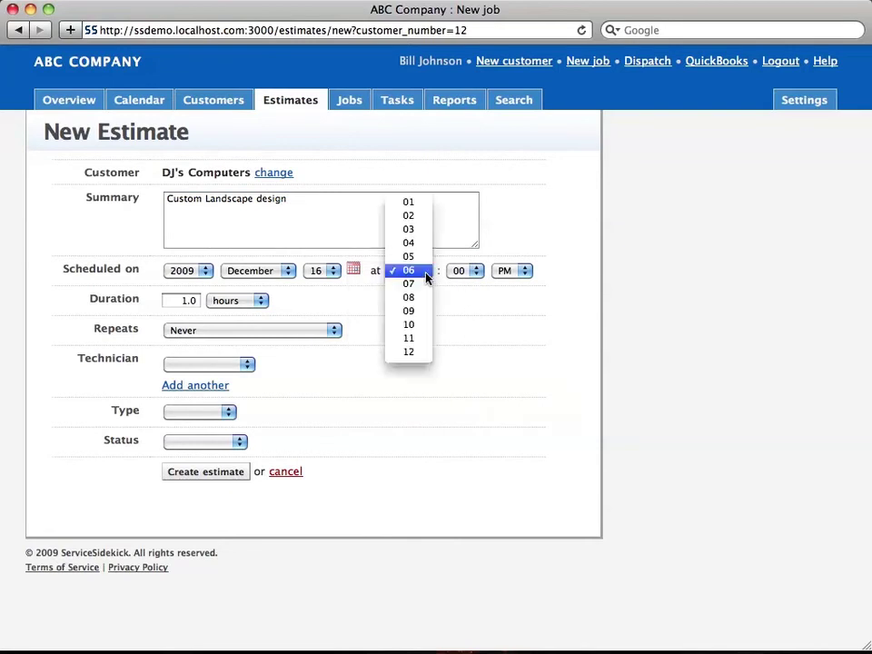
pyautogui.click(420, 326)
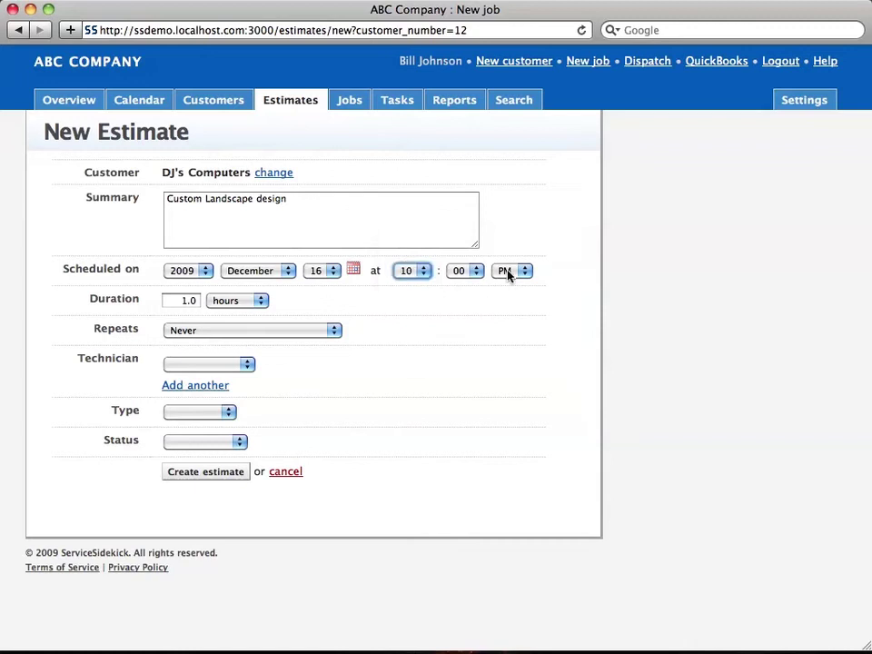
pyautogui.click(509, 272)
pyautogui.click(508, 258)
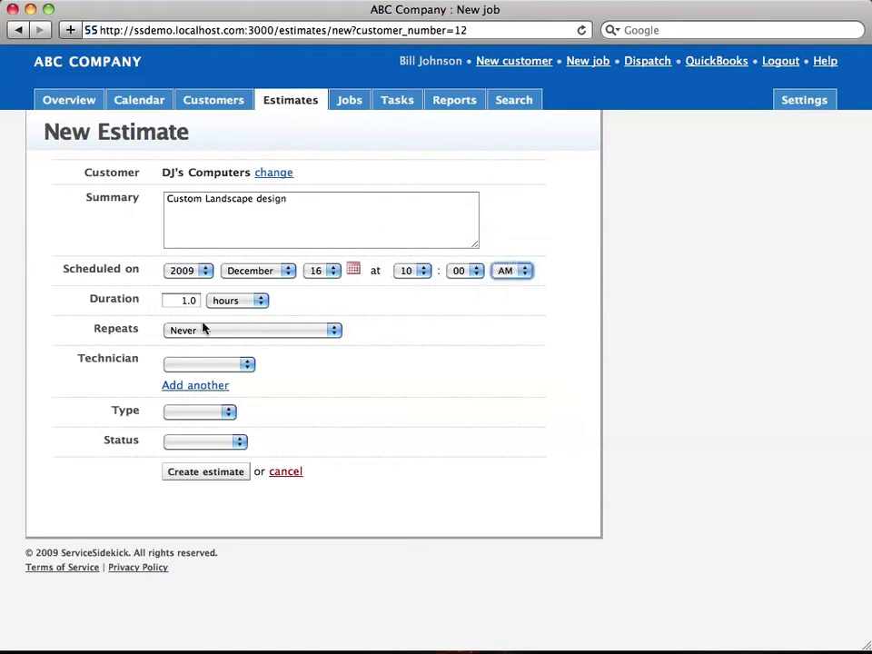
# Keep the estimate's repeat option at Never and assign the first listed technician
pyautogui.click(181, 333)
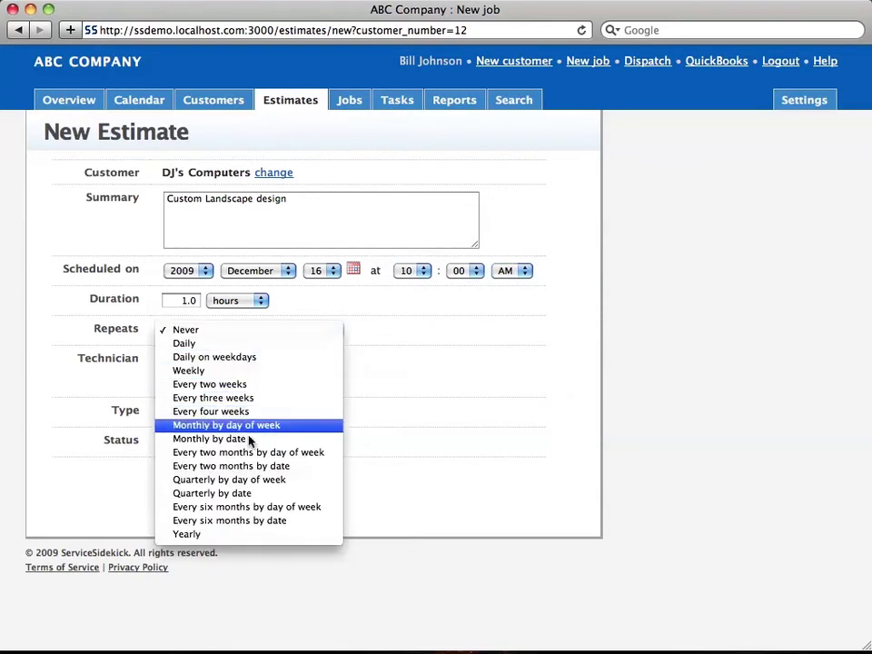
pyautogui.click(367, 334)
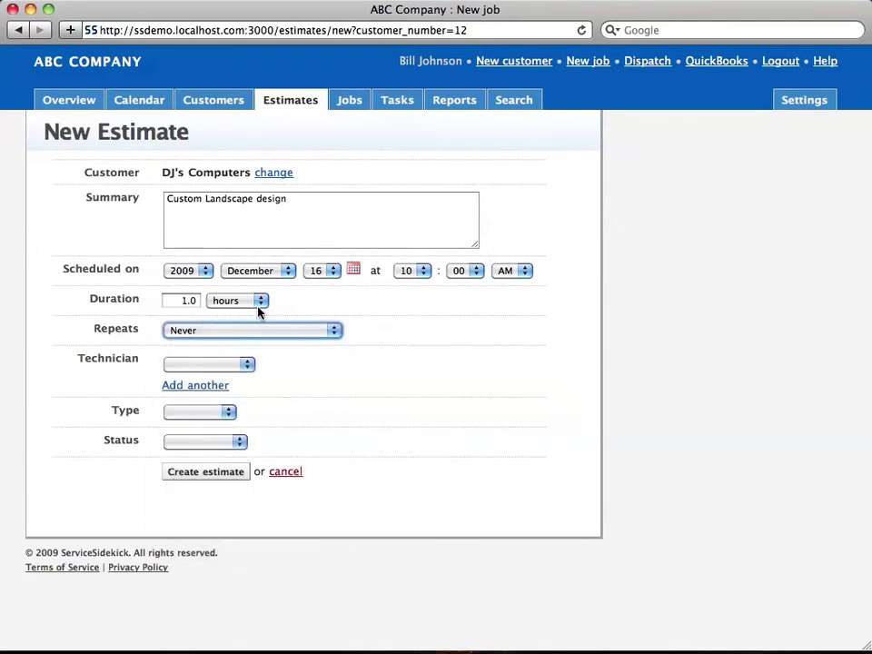
pyautogui.click(229, 365)
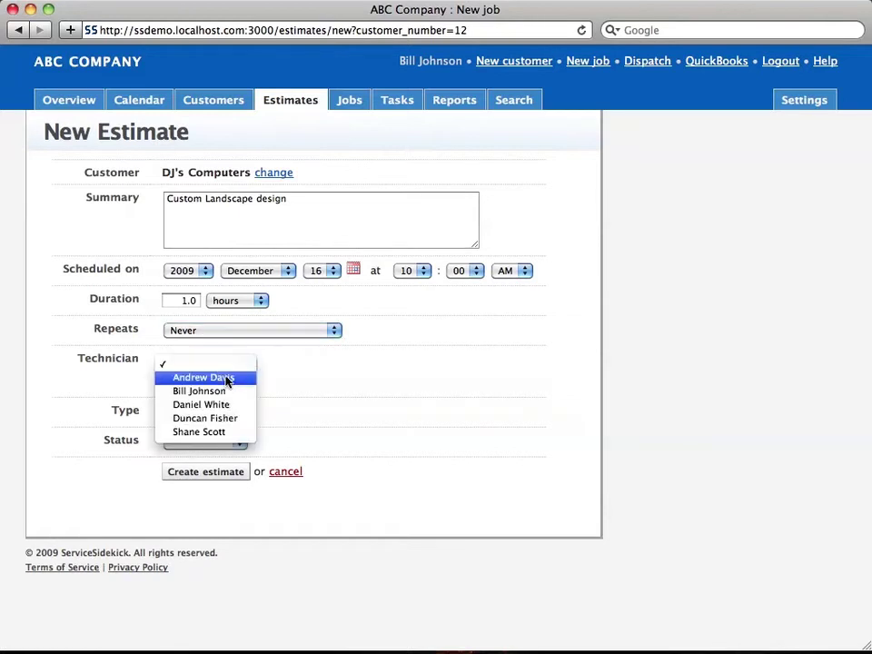
pyautogui.click(227, 378)
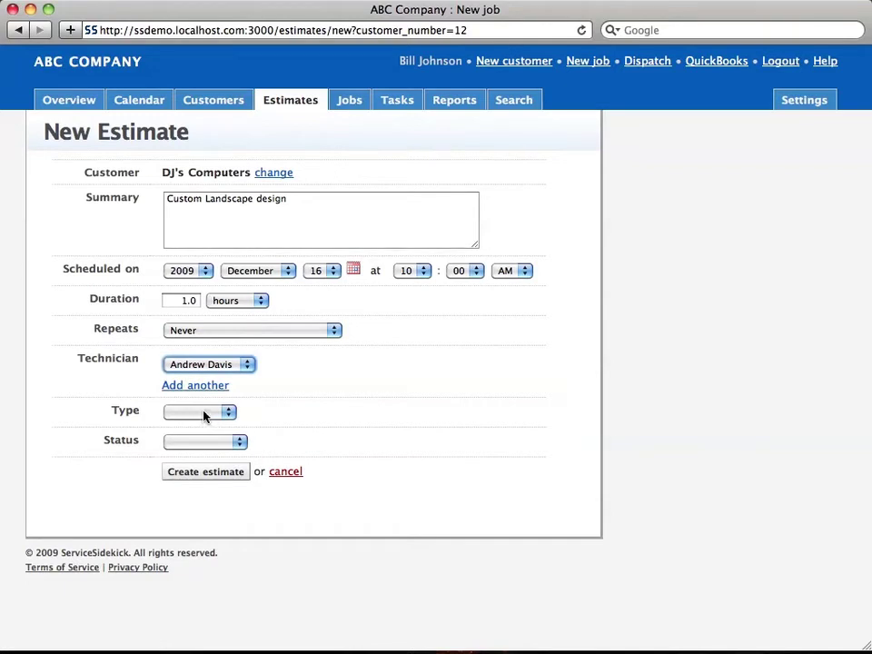
# Set the estimate's type to Normal and its status to Scheduled, and create the estimate
pyautogui.click(203, 415)
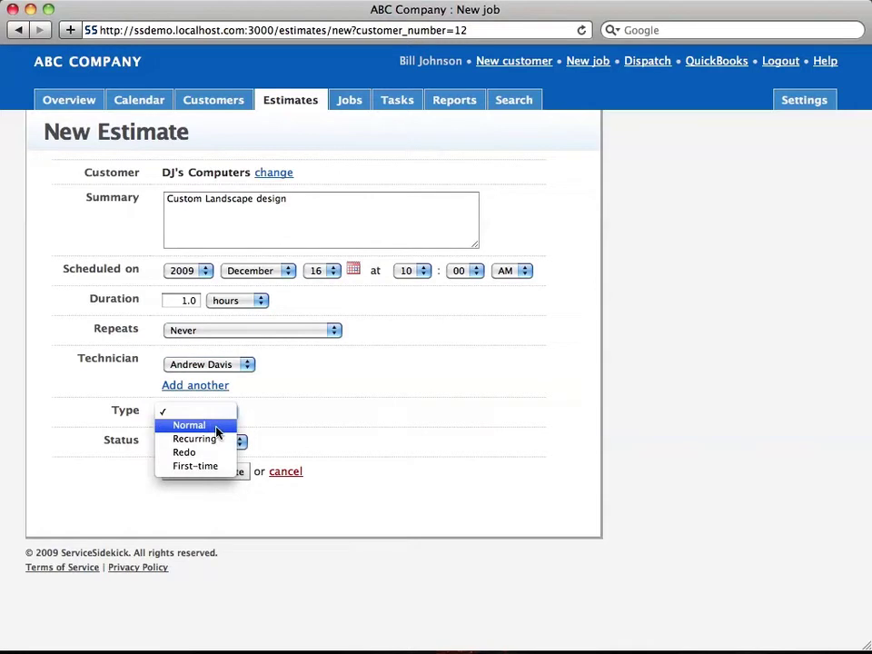
pyautogui.click(216, 427)
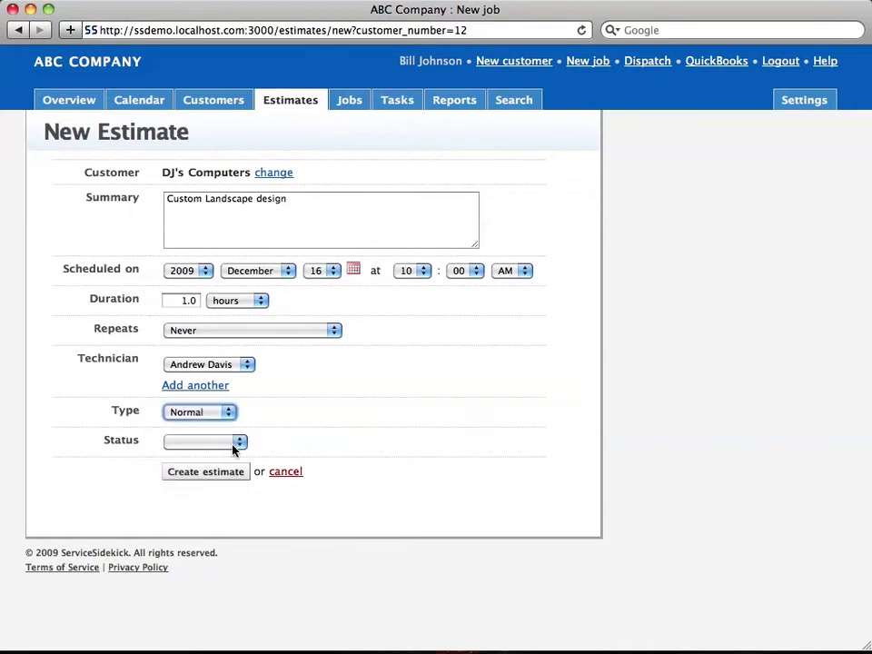
pyautogui.click(233, 449)
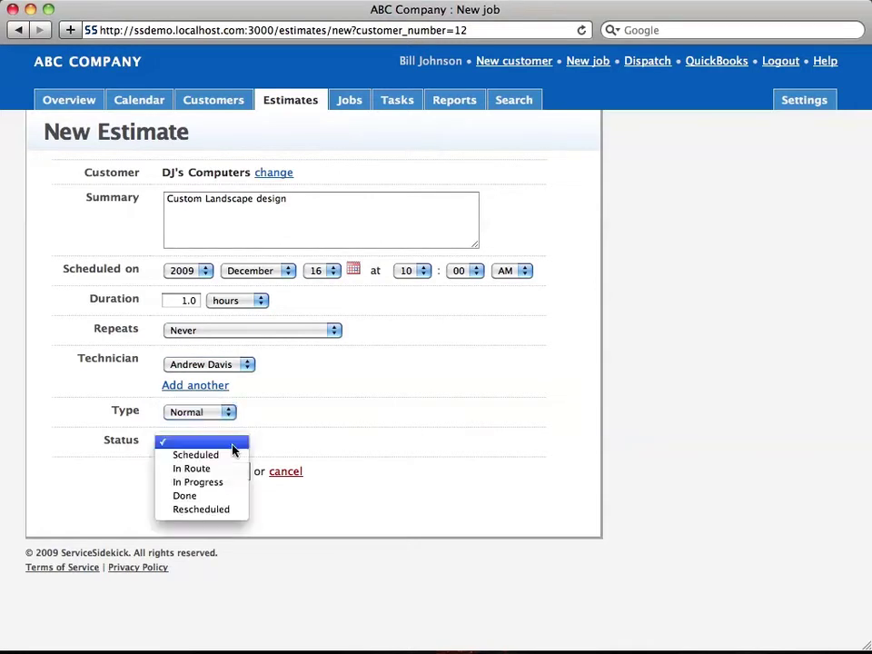
pyautogui.click(231, 461)
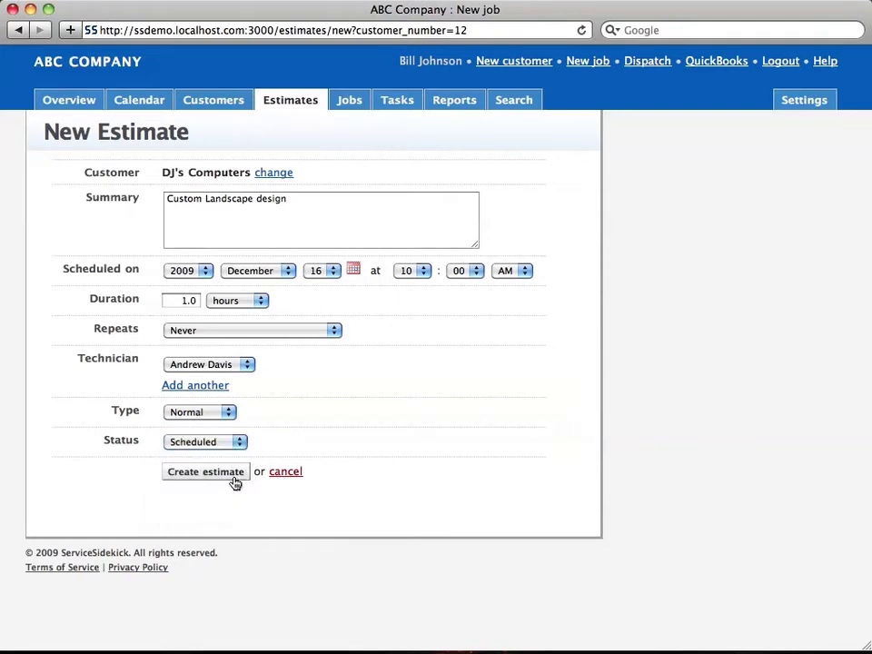
pyautogui.click(232, 478)
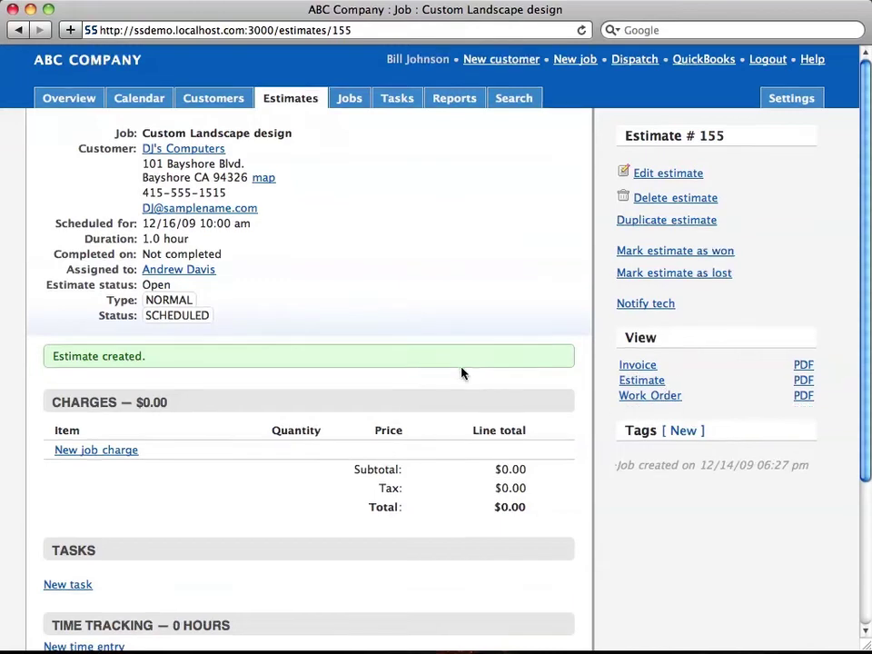
# Add a Design job charge with quantity 1 to the estimate's charges
pyautogui.scroll(-2, 462, 373)
pyautogui.scroll(-3, 462, 372)
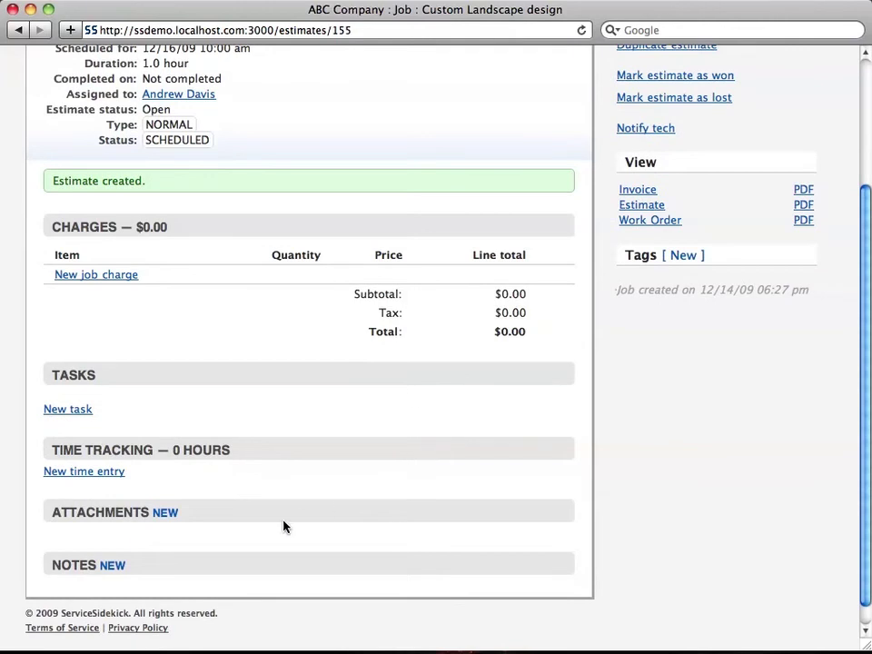
pyautogui.click(119, 281)
pyautogui.click(257, 288)
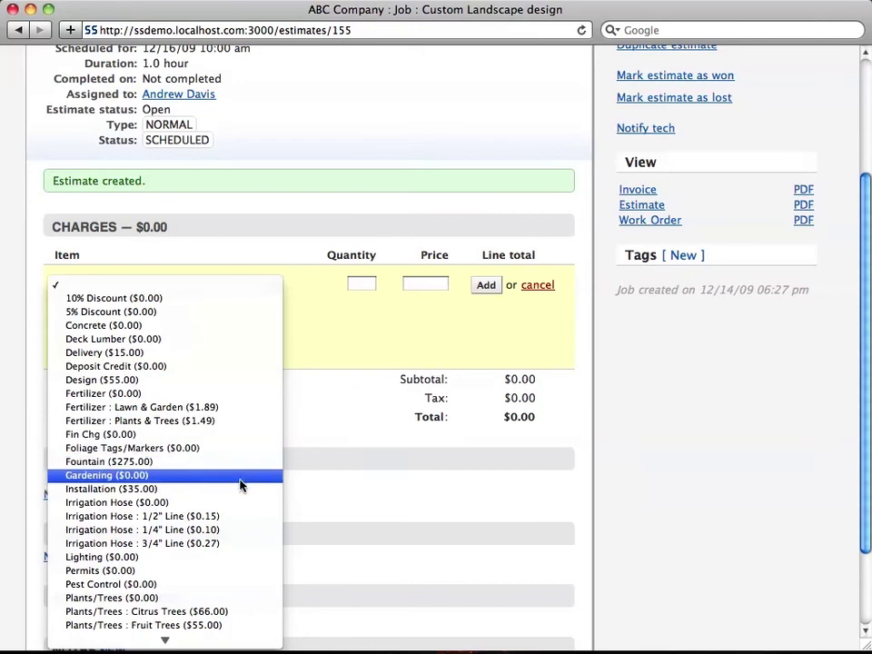
pyautogui.click(173, 380)
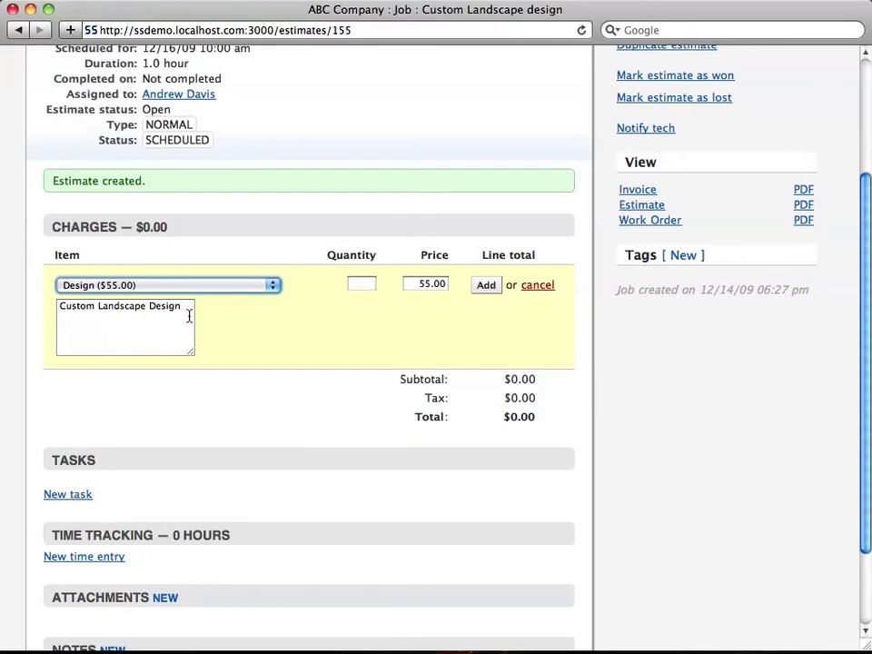
pyautogui.click(362, 285)
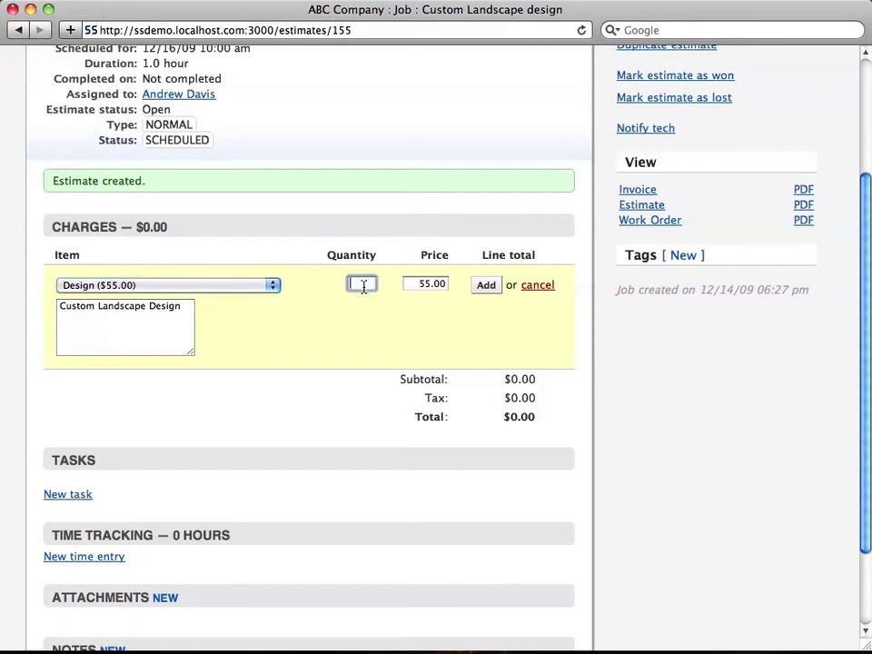
pyautogui.write('1')
pyautogui.click(485, 286)
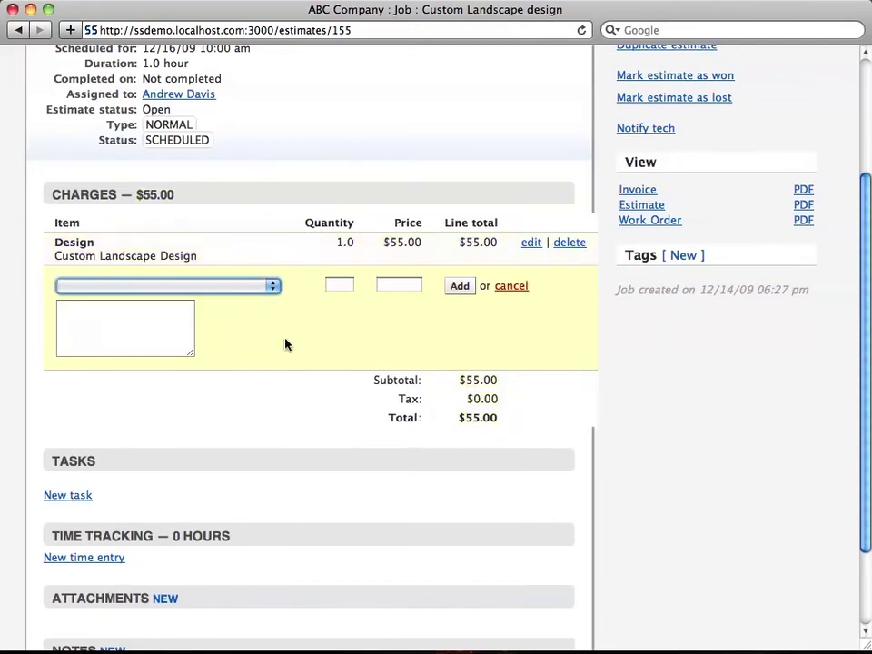
# Add the note "This is for the outside of the lobby." to the estimate
pyautogui.scroll(-3, 285, 343)
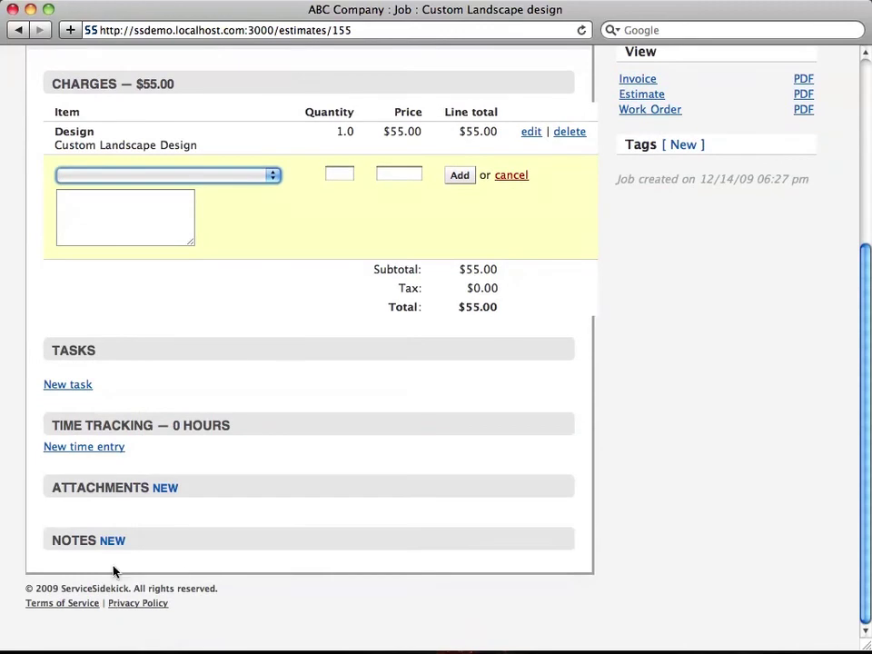
pyautogui.click(113, 543)
pyautogui.scroll(-1, 282, 477)
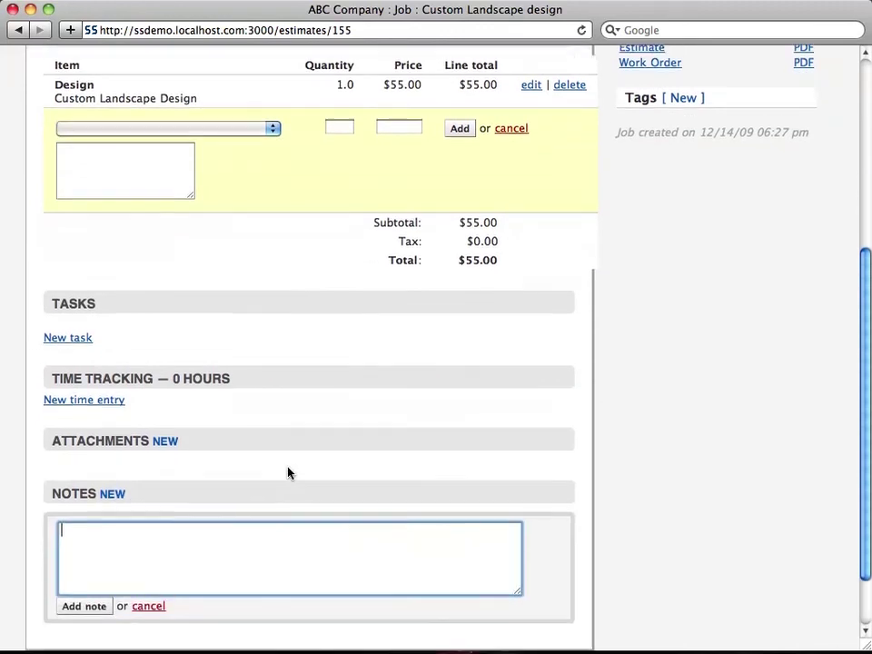
pyautogui.scroll(-2, 288, 473)
pyautogui.write('T')
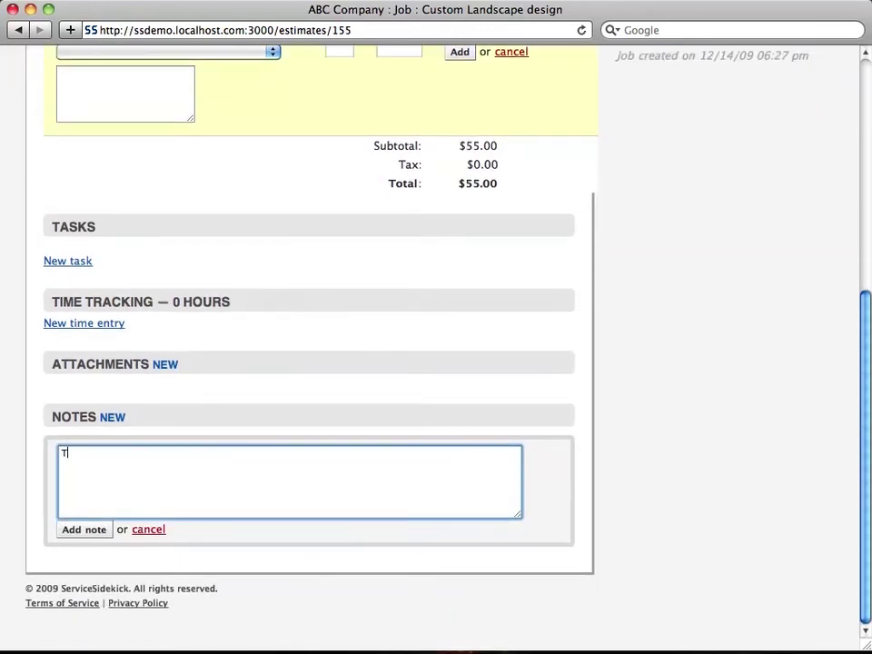
pyautogui.write('his is for the outs')
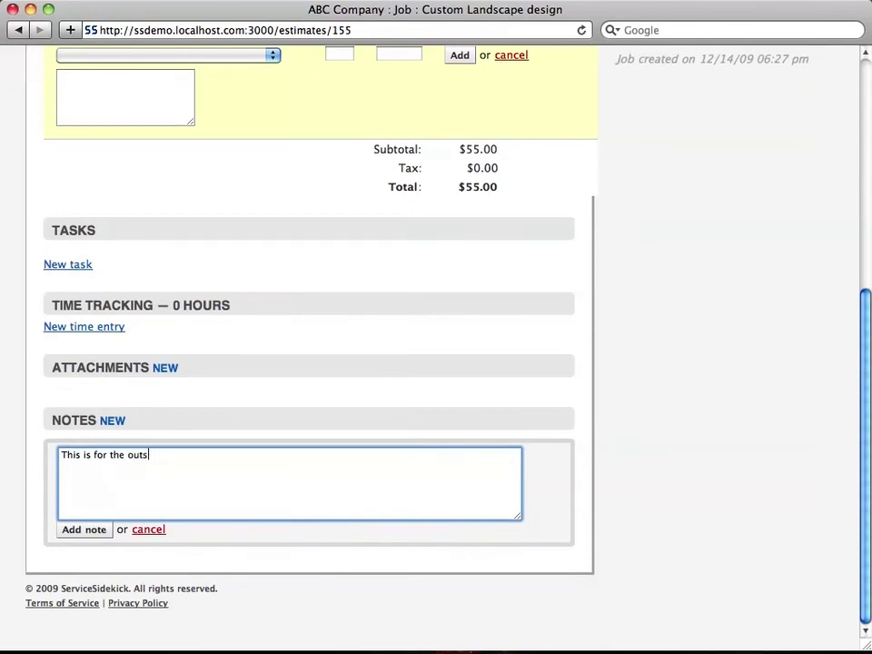
pyautogui.write('ide of the lobby.')
pyautogui.click(90, 540)
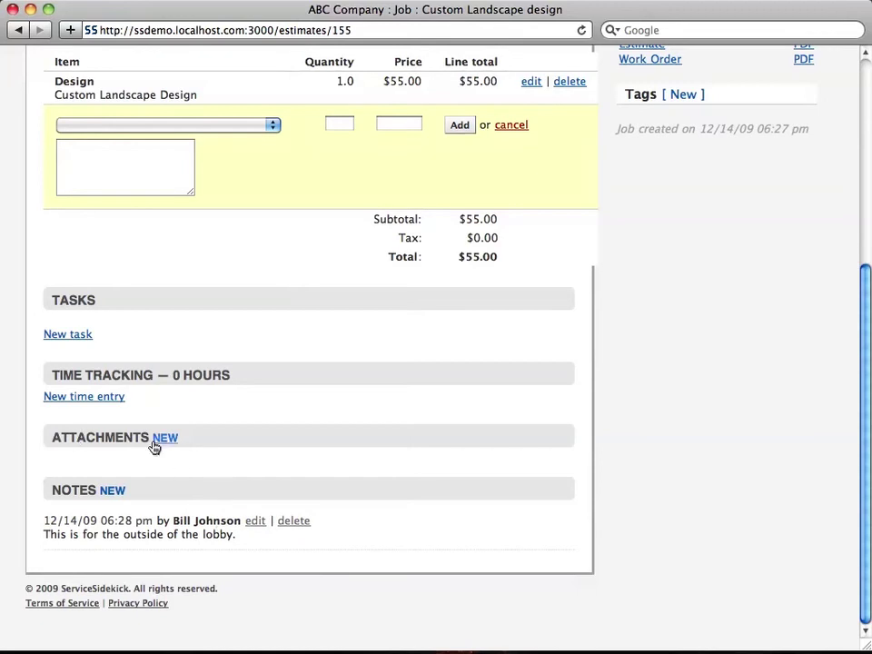
# View the invoice for the estimate and return to the job record
pyautogui.scroll(5, 307, 482)
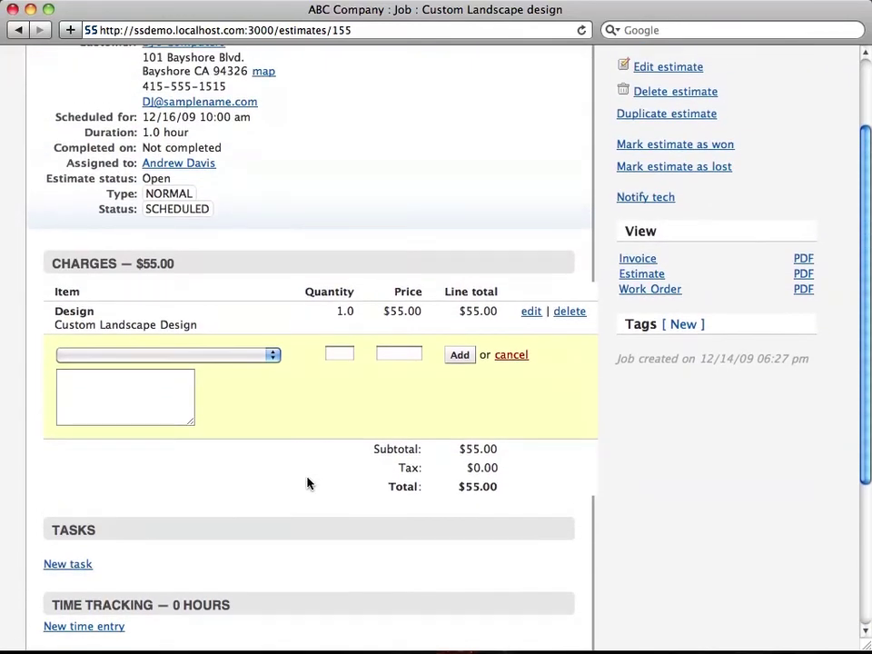
pyautogui.scroll(3, 307, 483)
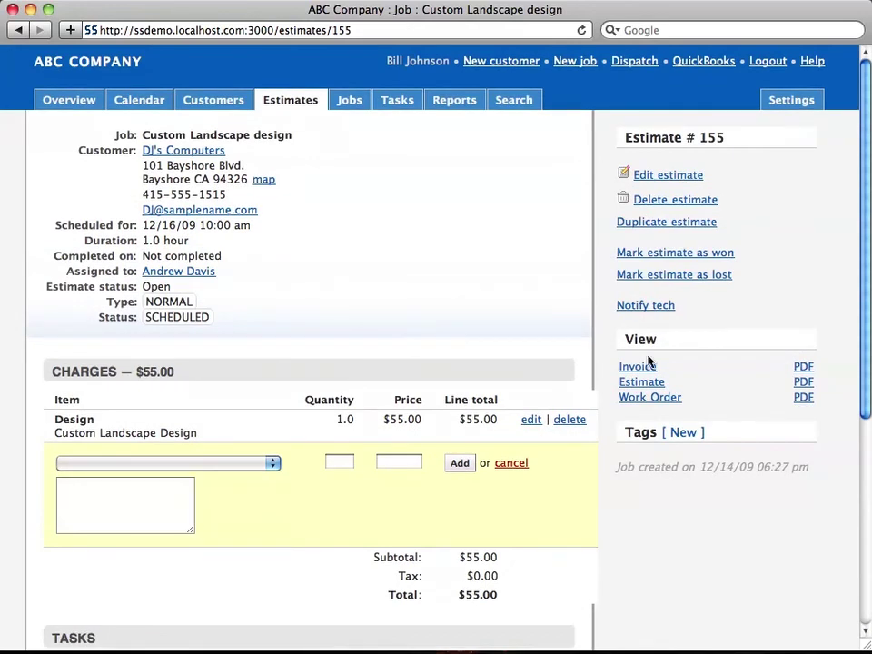
pyautogui.click(646, 369)
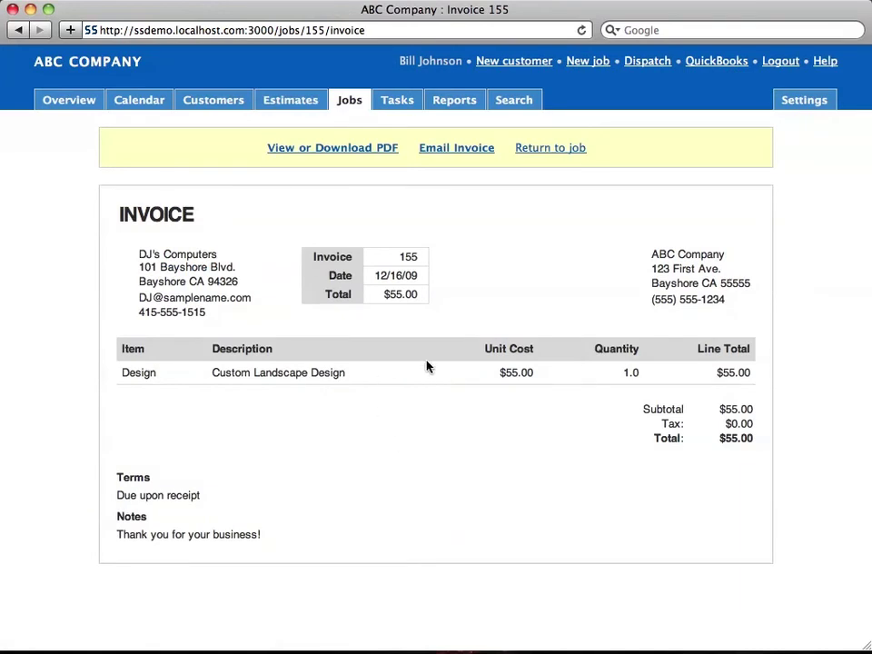
pyautogui.click(555, 151)
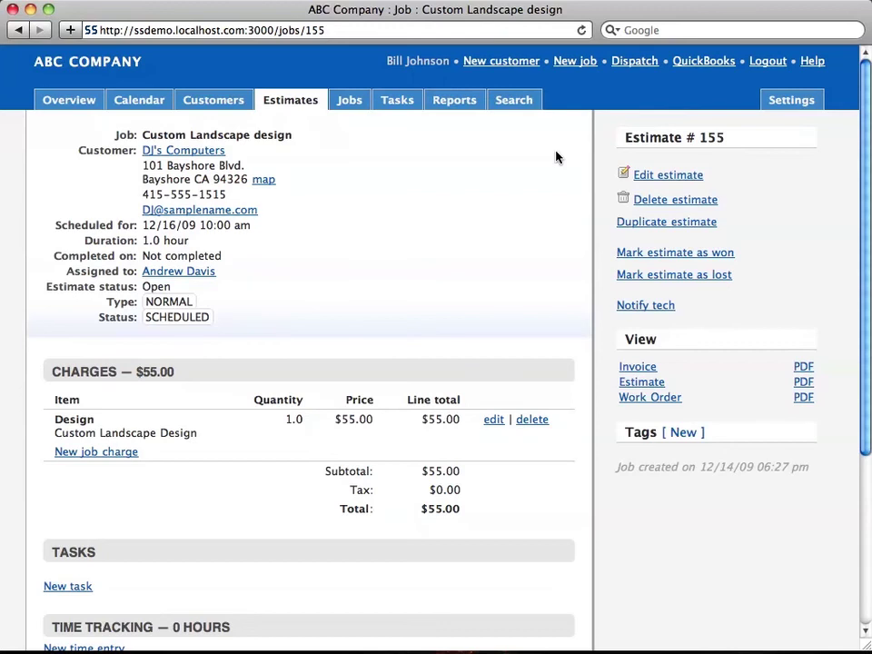
# Open the Custom Landscape design estimate from the open estimates list and mark it as won
pyautogui.click(309, 108)
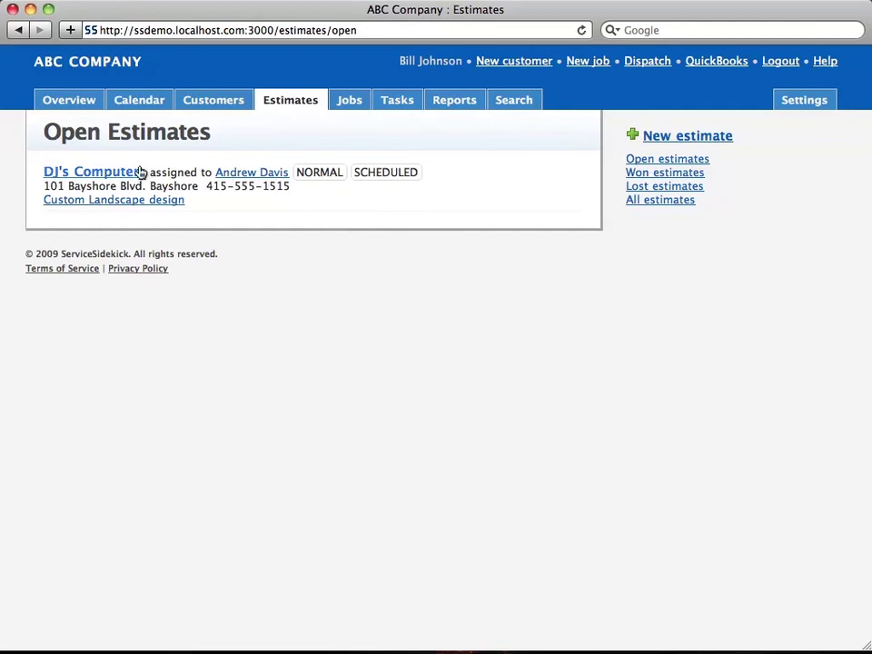
pyautogui.click(134, 200)
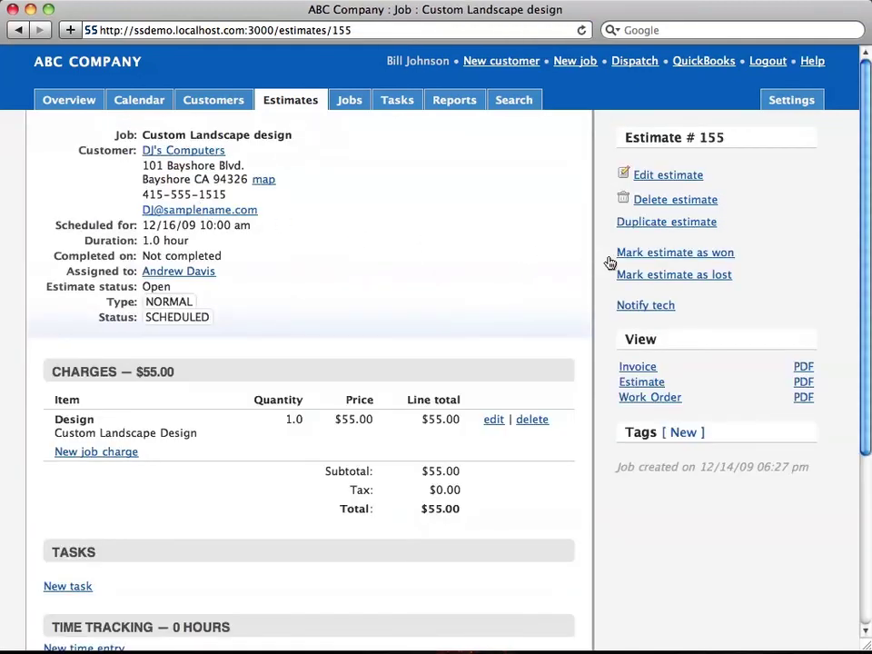
pyautogui.click(651, 259)
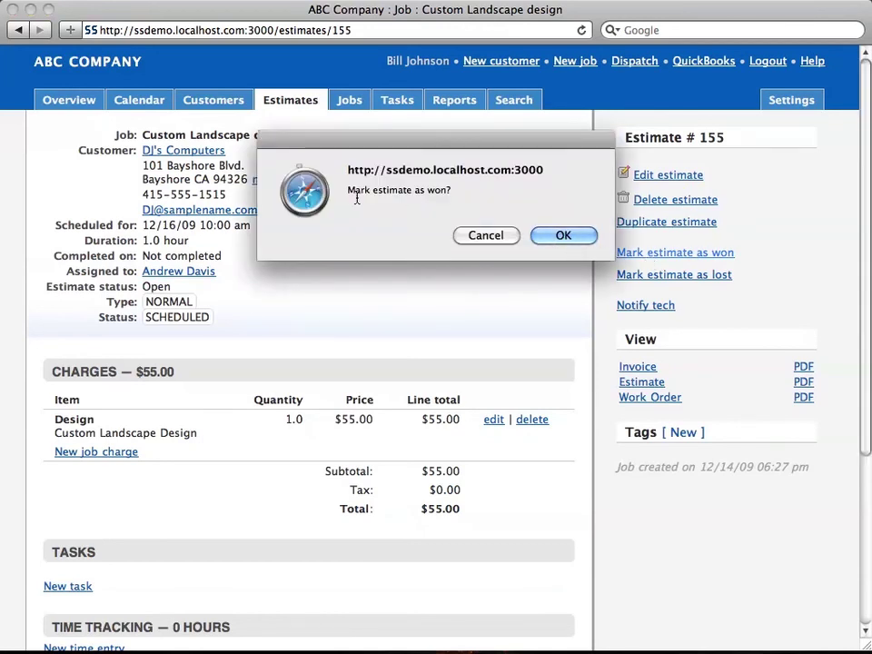
pyautogui.click(577, 243)
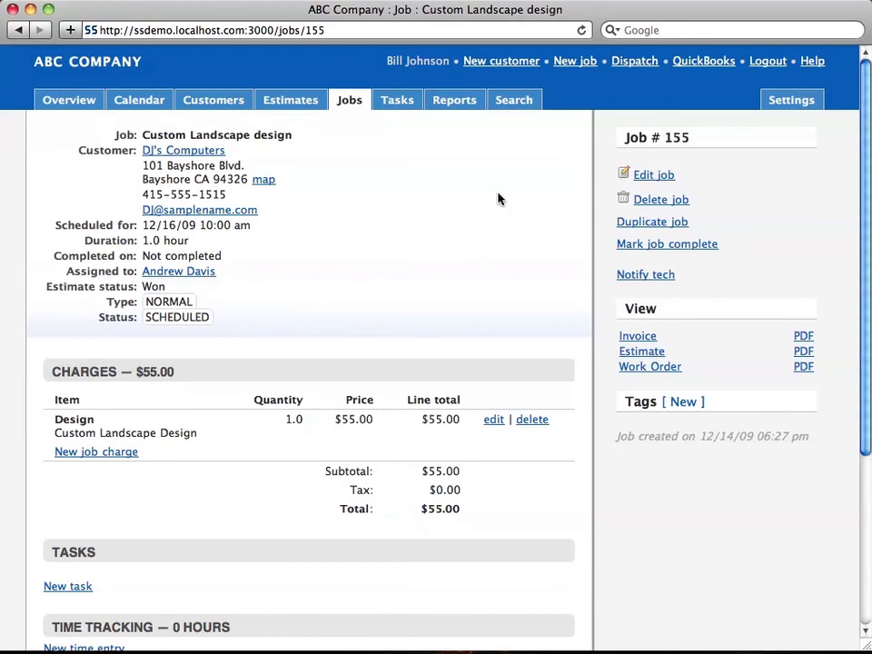
pyautogui.scroll(-5, 493, 218)
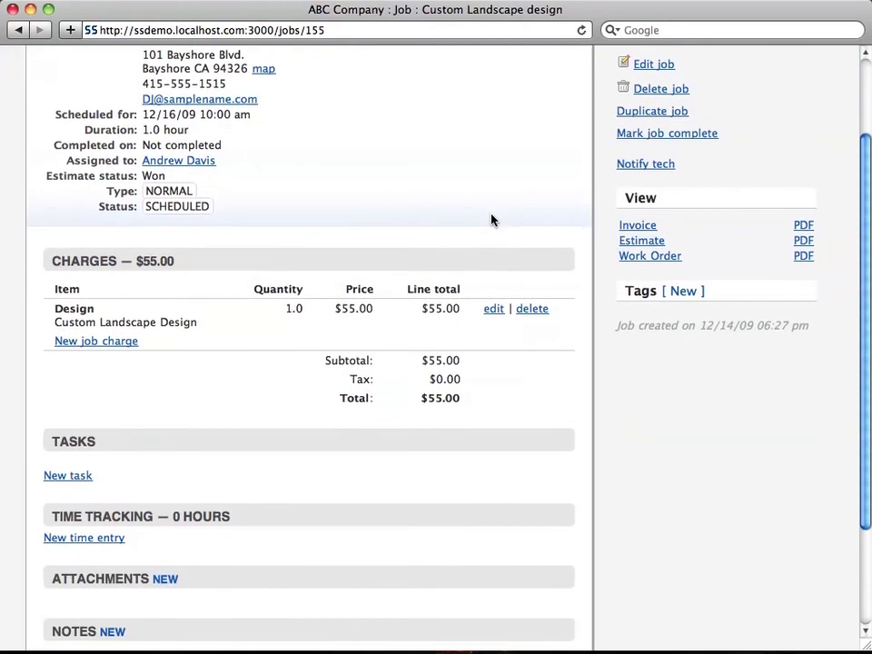
pyautogui.scroll(-4, 493, 218)
pyautogui.scroll(8, 492, 218)
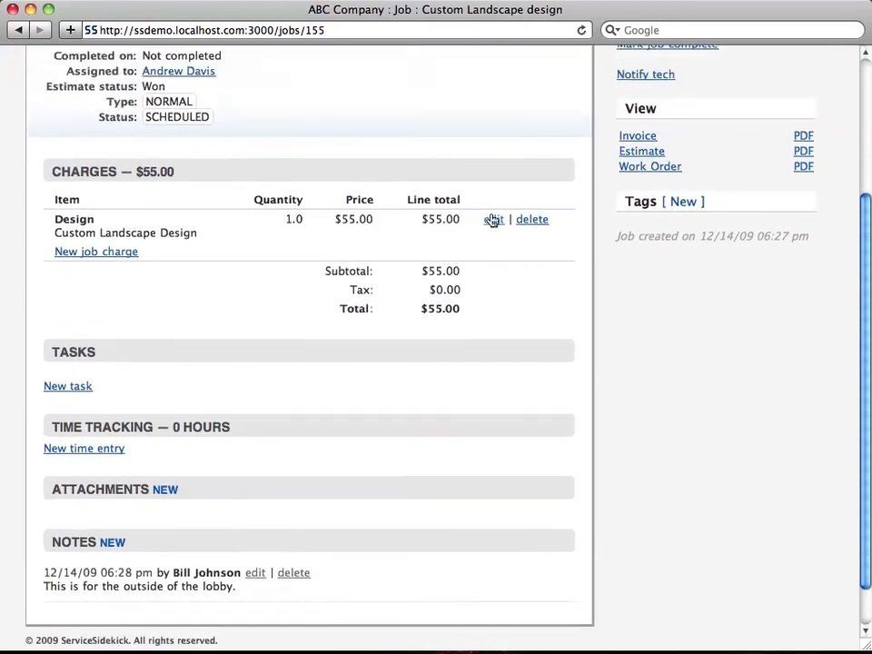